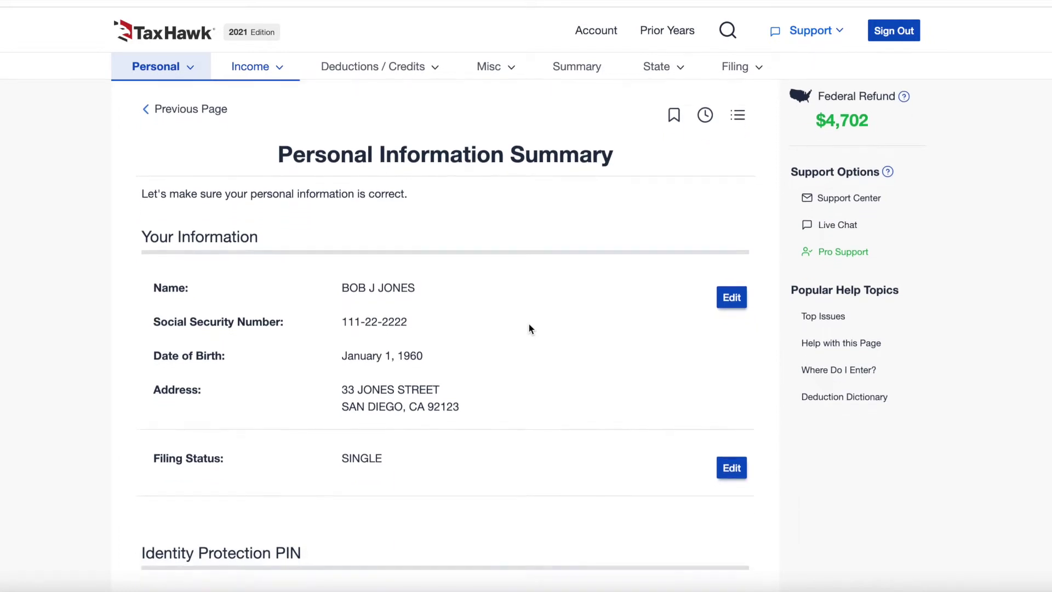
- Review the personal information summary through the phone number section and continue to the help options
scroll(530, 328, "down", 8)
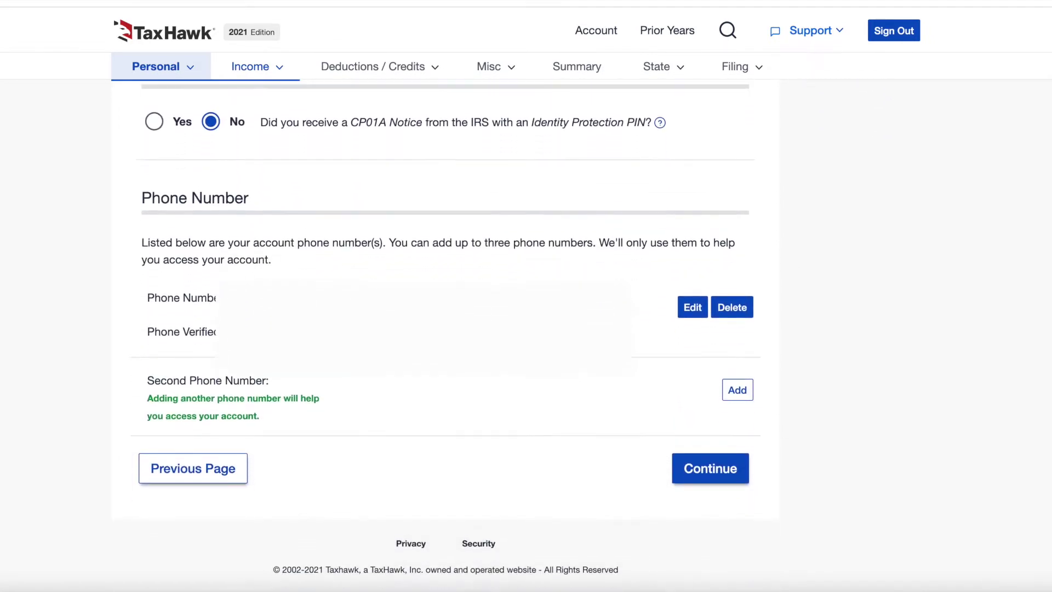
left_click(695, 465)
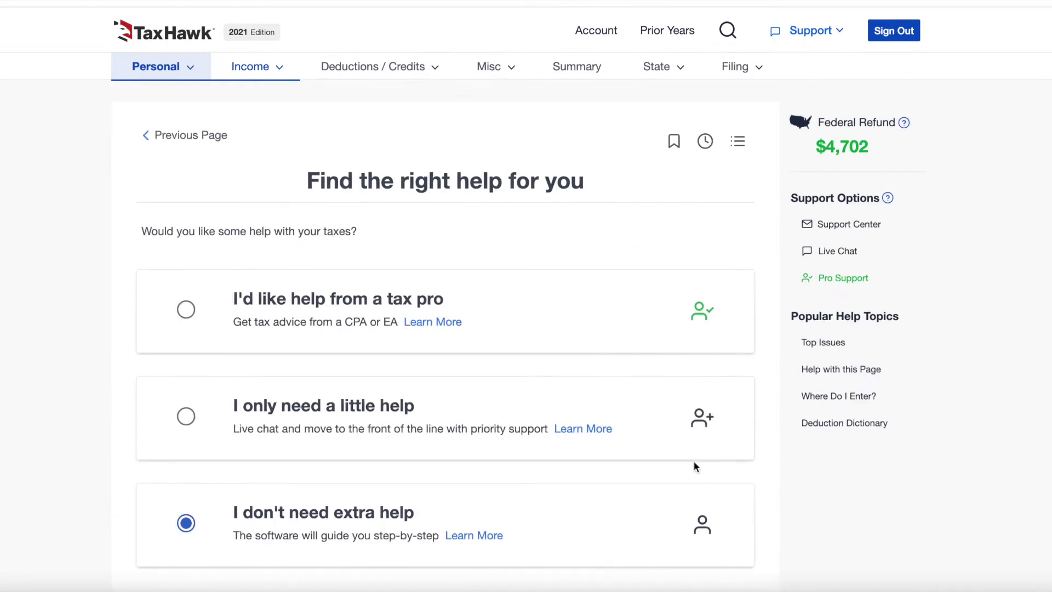
left_click(285, 69)
- View the details of the tax pro help option, read through its included services, and close them
scroll(427, 213, "down", 1)
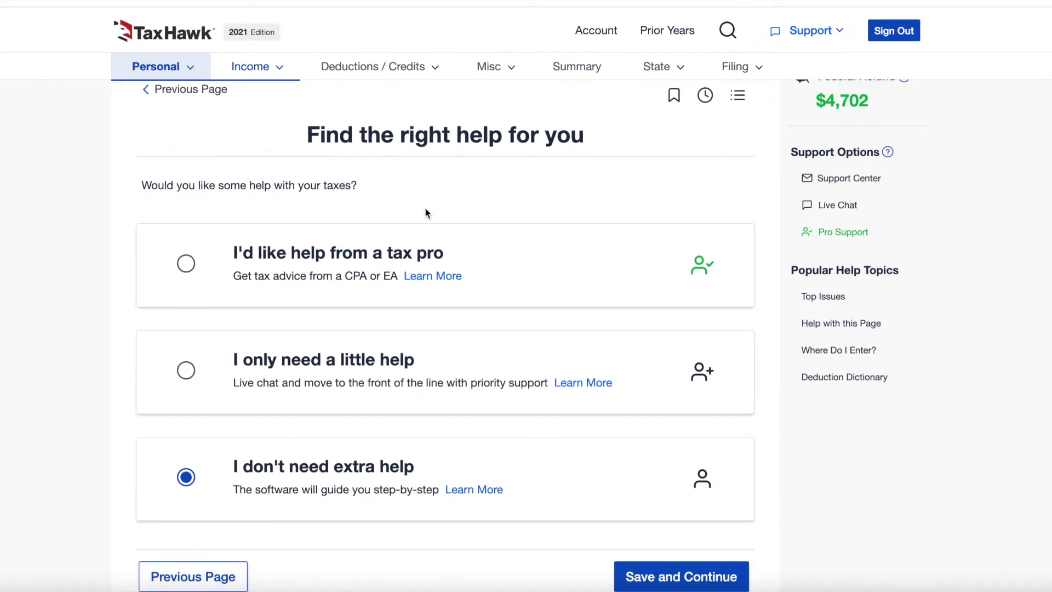
scroll(466, 112, "down", 1)
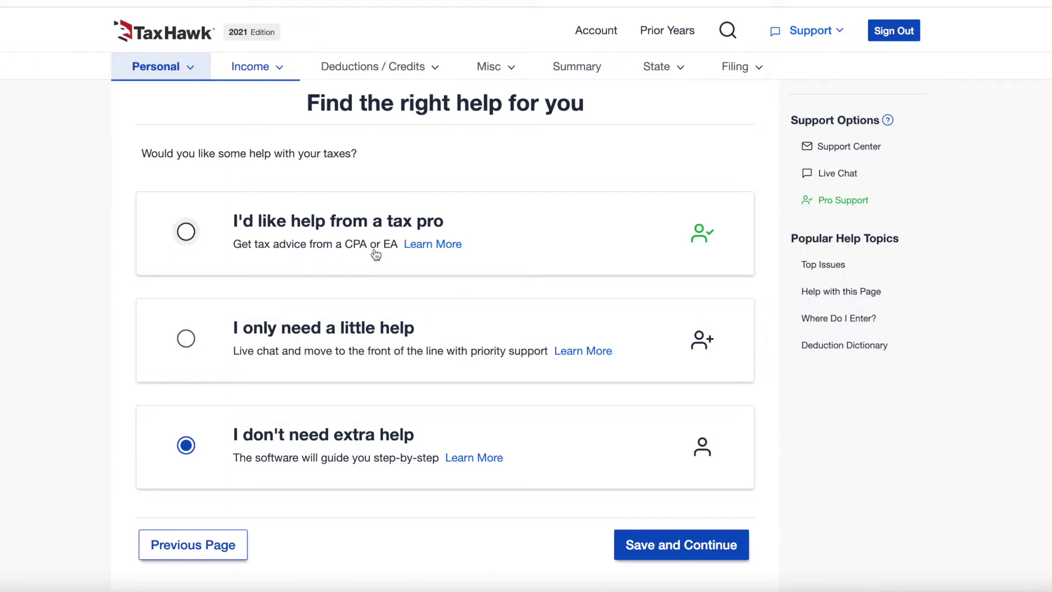
left_click(439, 248)
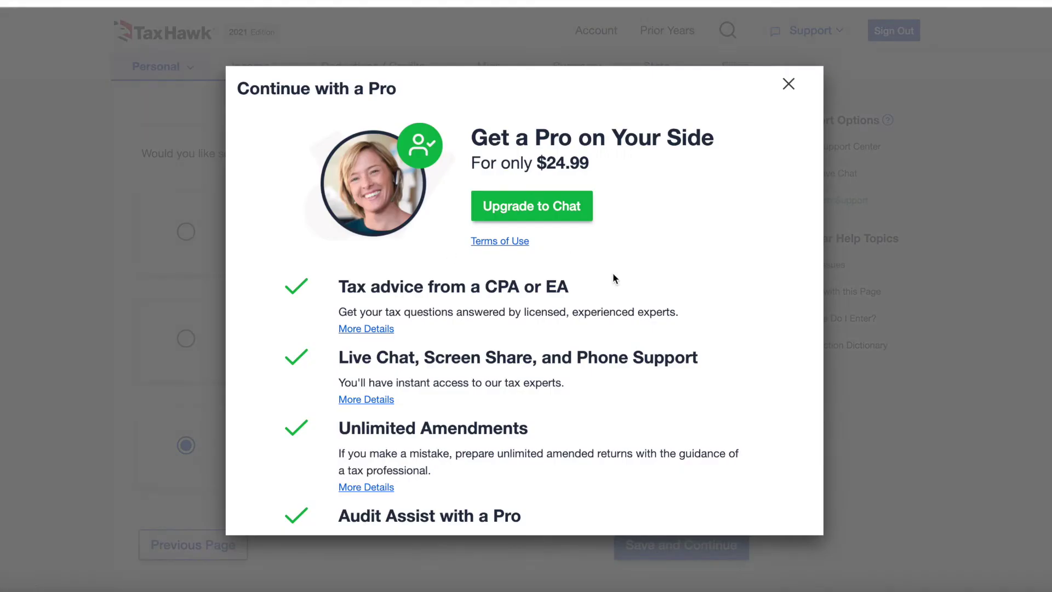
scroll(613, 274, "down", 2)
scroll(612, 273, "down", 4)
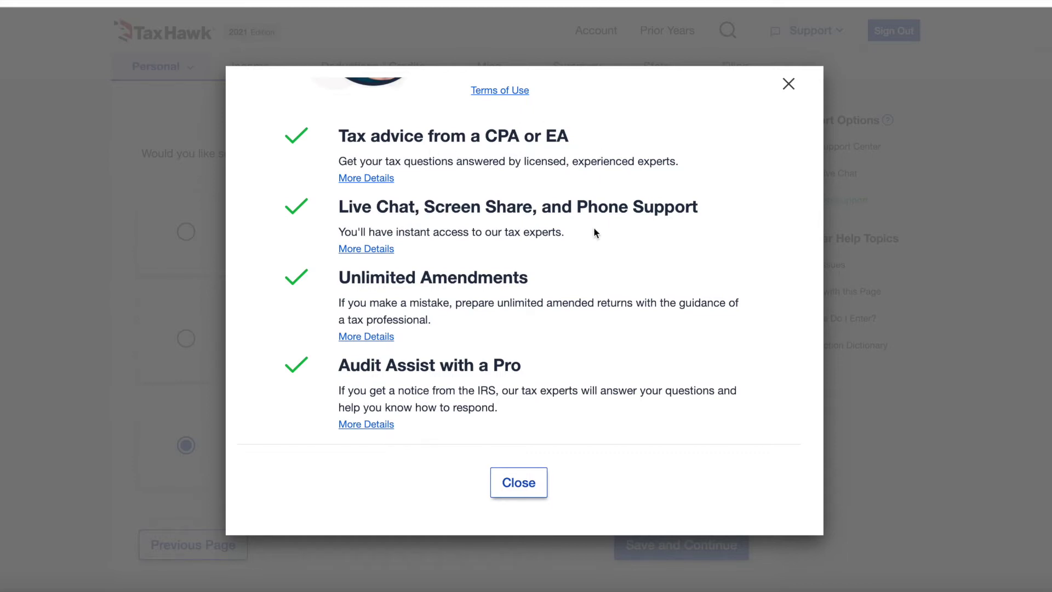
left_click(789, 85)
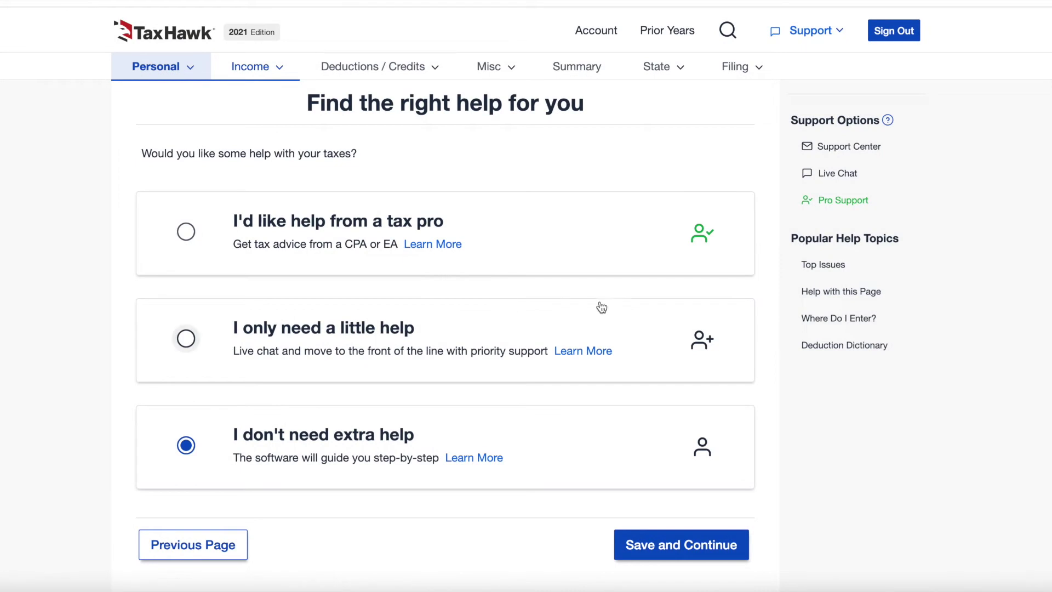
- Choose "I only need a little help", read through its Deluxe upgrade details, and close them
left_click(564, 334)
left_click(582, 350)
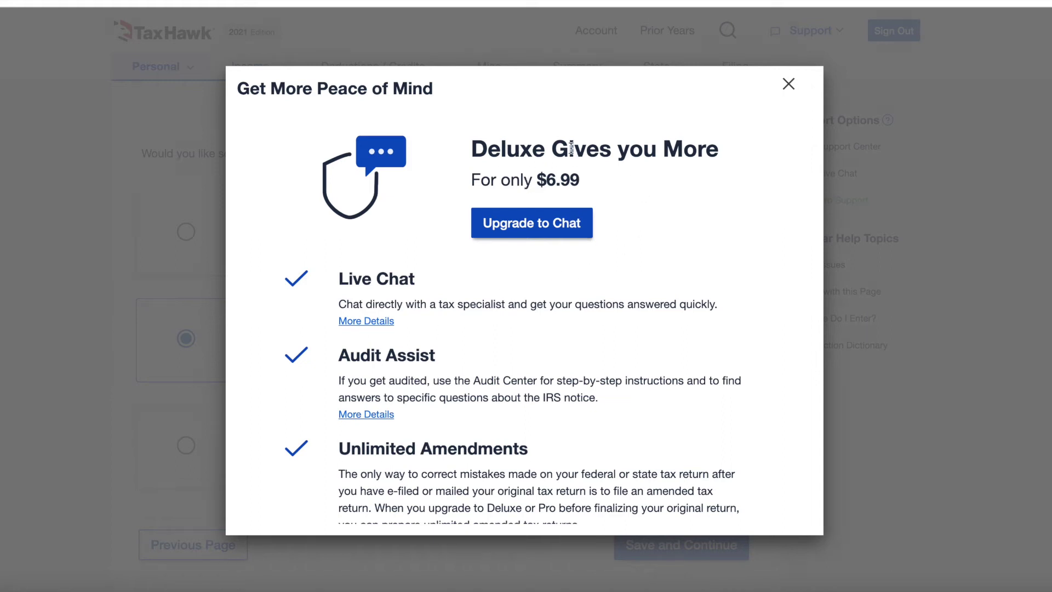
scroll(529, 284, "down", 1)
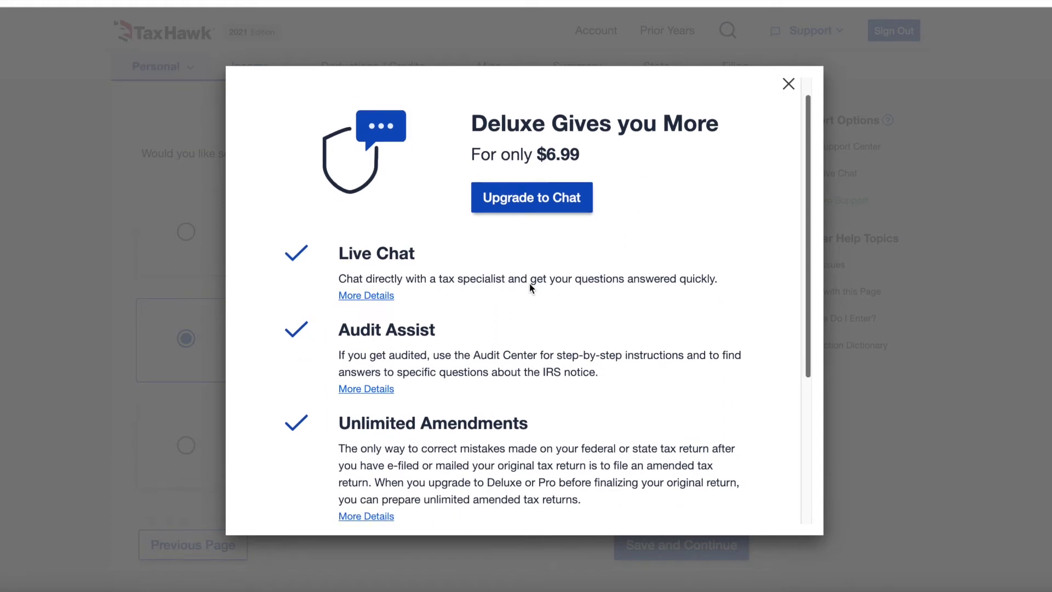
scroll(433, 319, "down", 5)
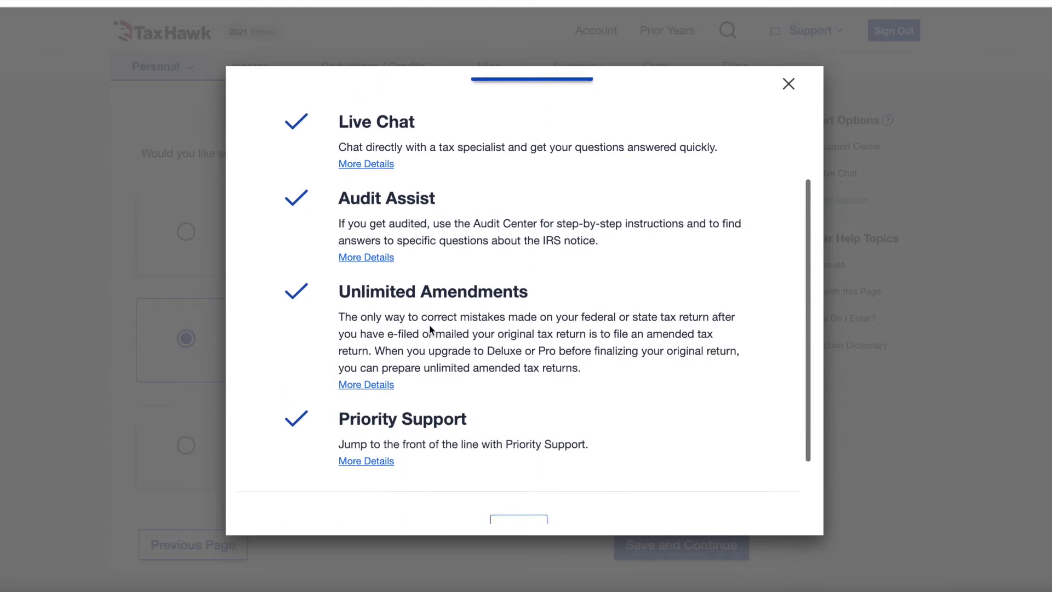
left_click(536, 429)
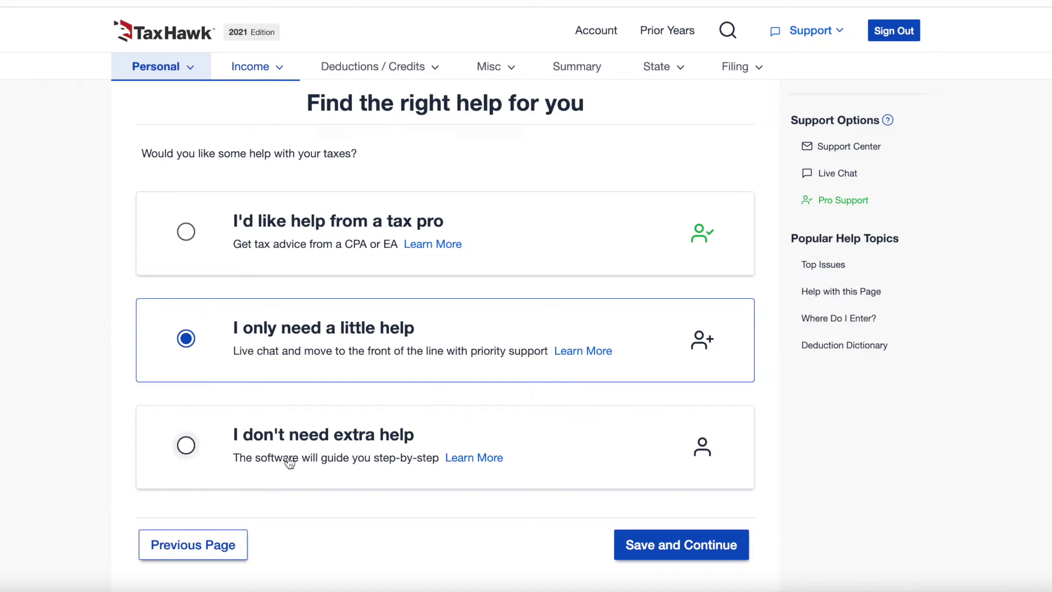
- Choose "I don't need extra help", save the choice, and continue to the income section's W-2 wages
left_click(186, 444)
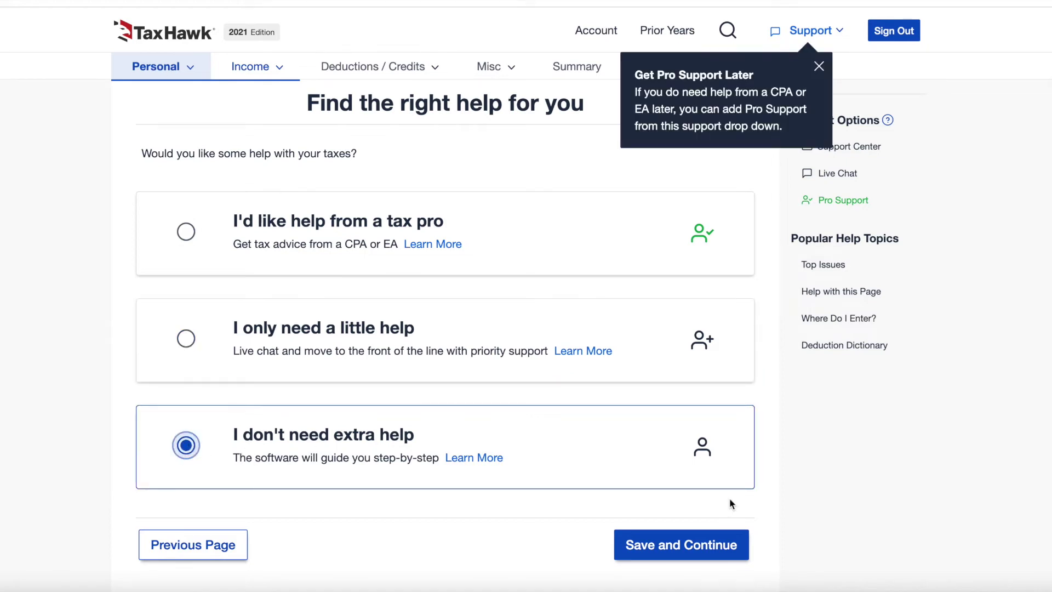
left_click(677, 559)
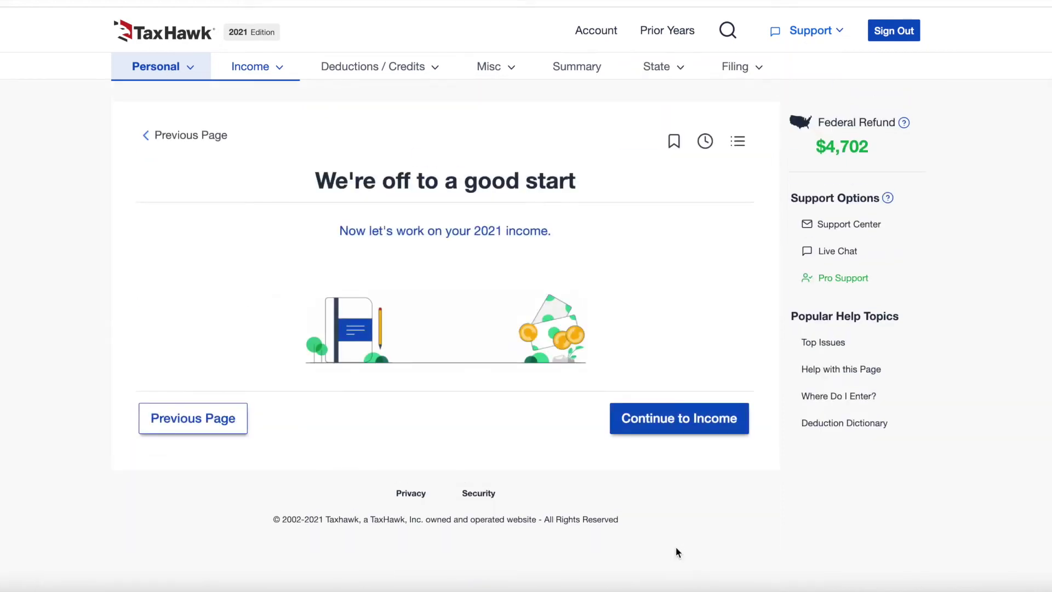
left_click(656, 425)
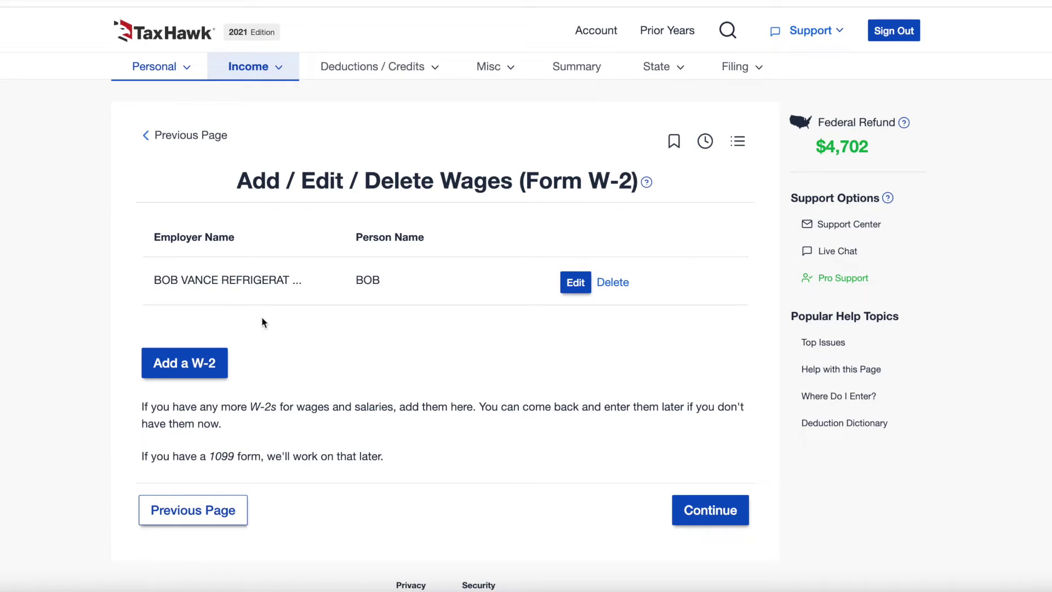
- Start a new W-2 entry and examine its employer identification, name and address fields
left_click(203, 362)
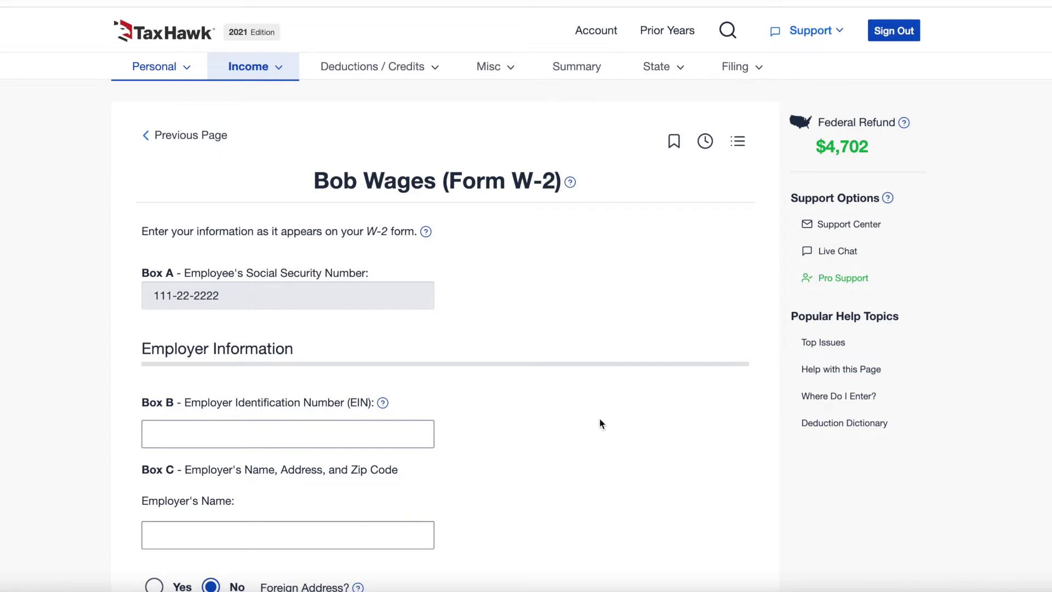
scroll(601, 424, "down", 3)
scroll(601, 420, "down", 2)
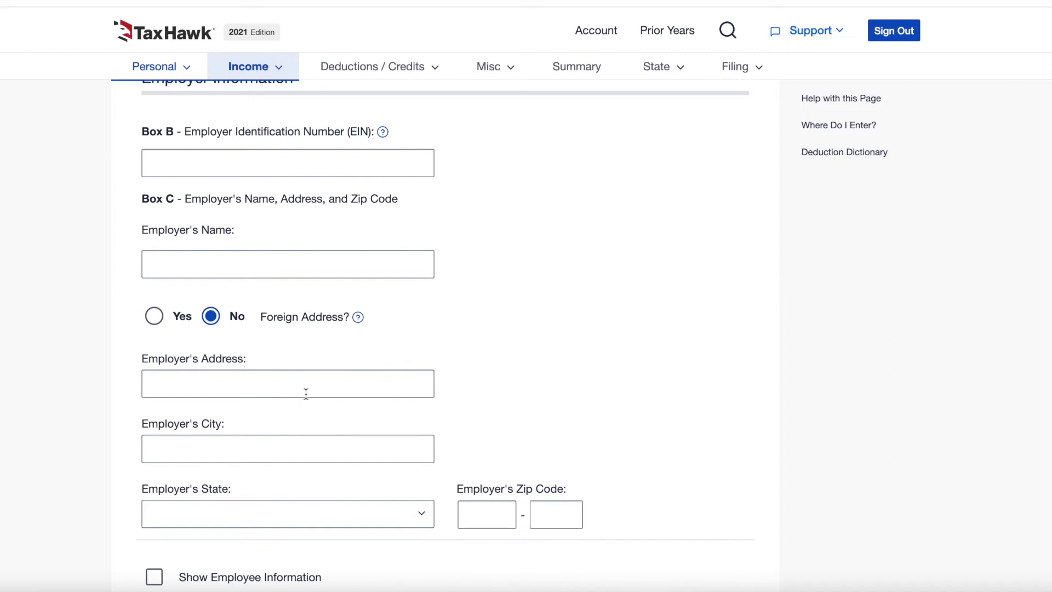
scroll(306, 393, "down", 1)
scroll(459, 356, "down", 5)
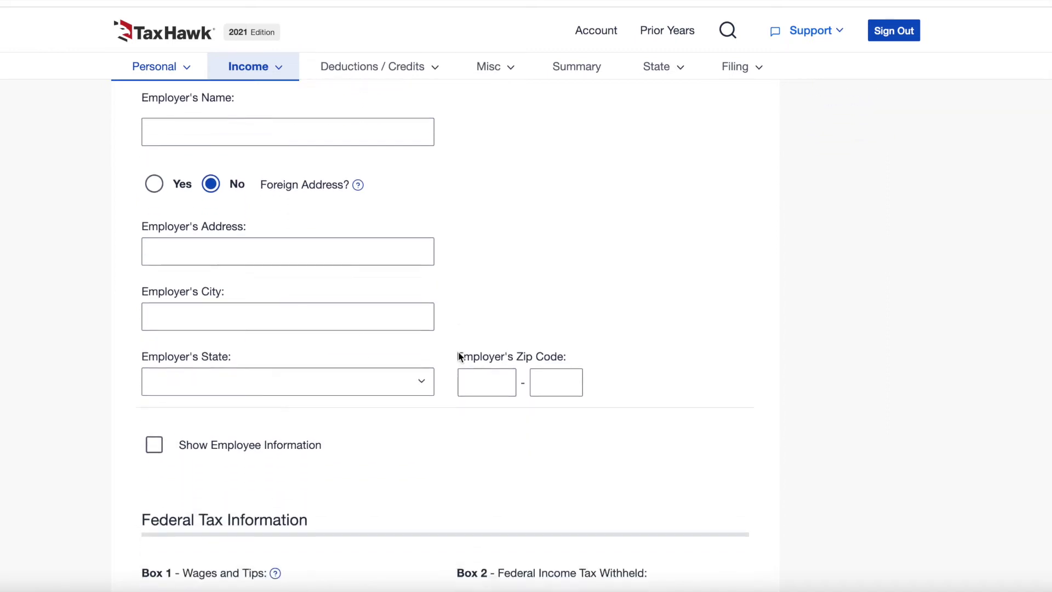
- Examine the blank W-2's federal, state, local and other information boxes, and cancel the entry
left_click(268, 430)
scroll(268, 429, "down", 2)
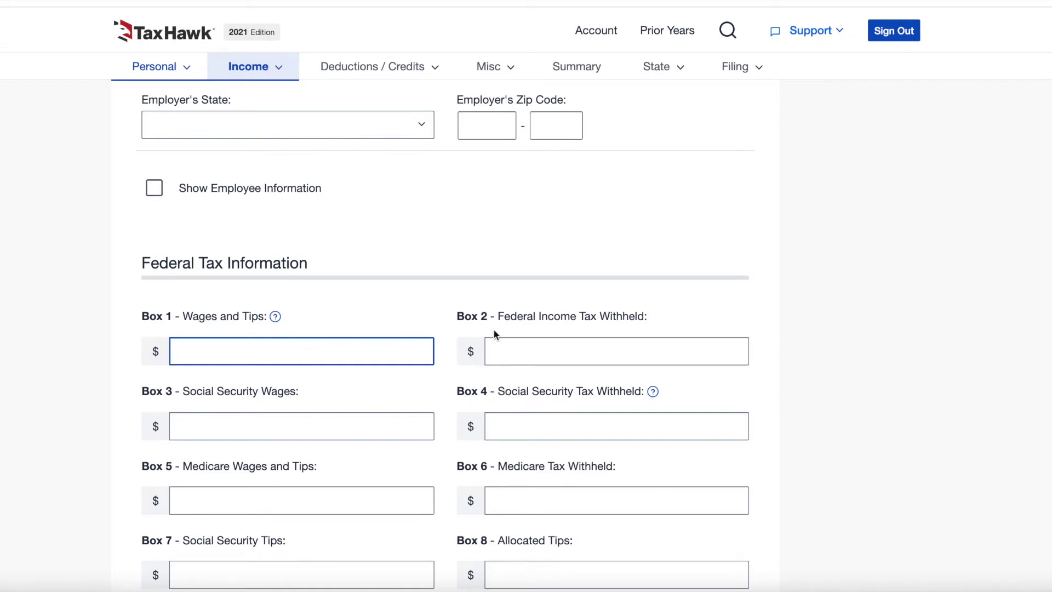
scroll(494, 329, "down", 2)
scroll(494, 330, "down", 5)
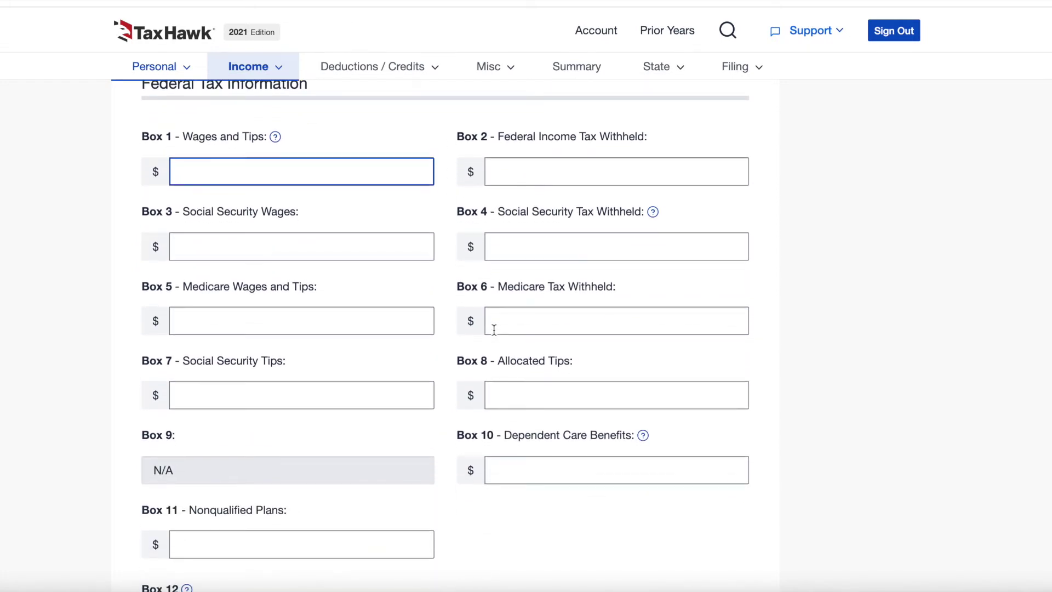
scroll(494, 330, "down", 2)
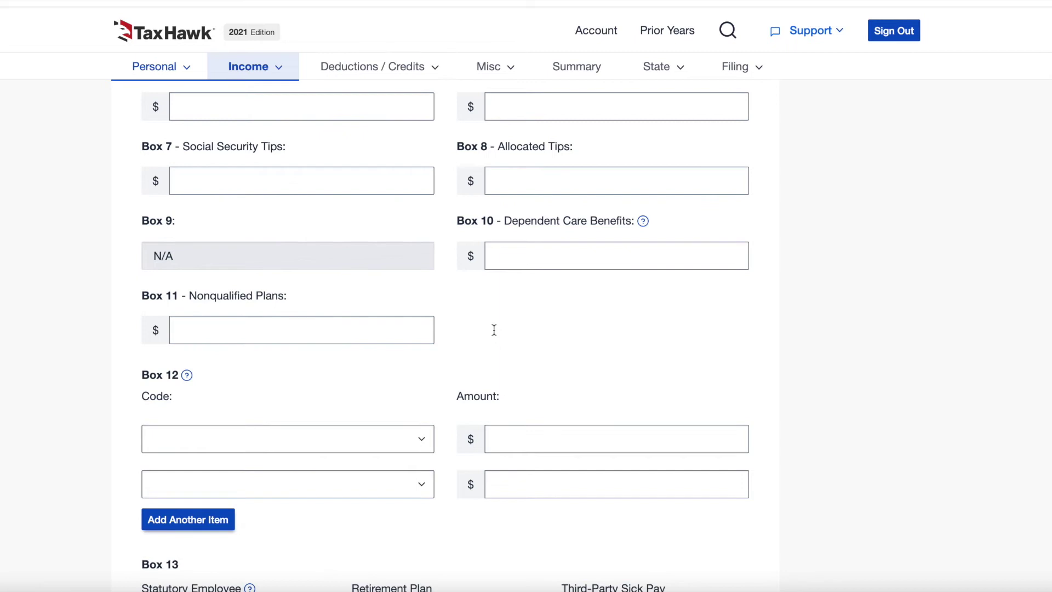
scroll(493, 330, "down", 1)
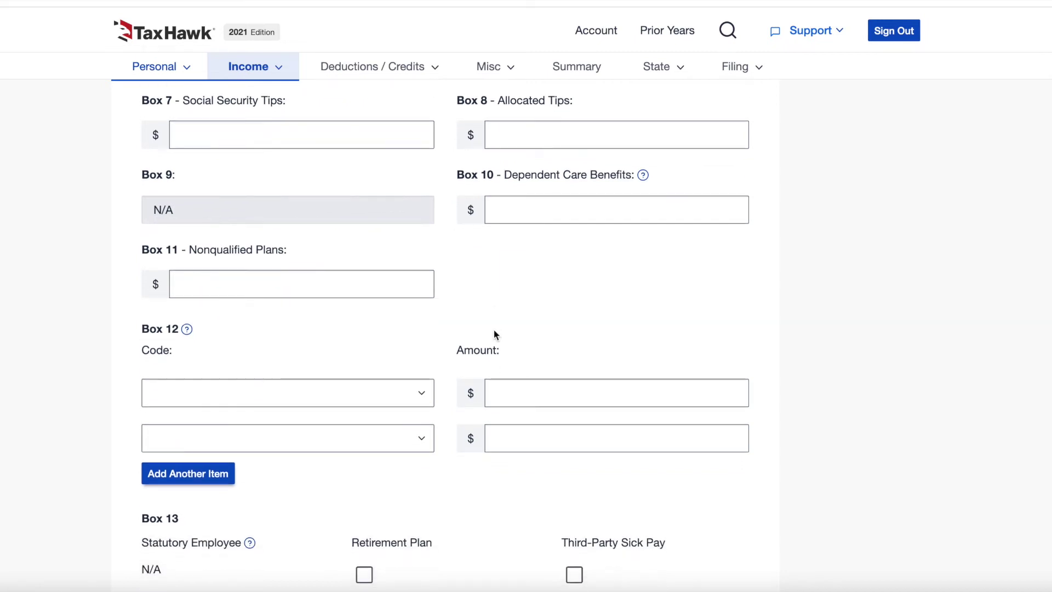
scroll(494, 330, "down", 4)
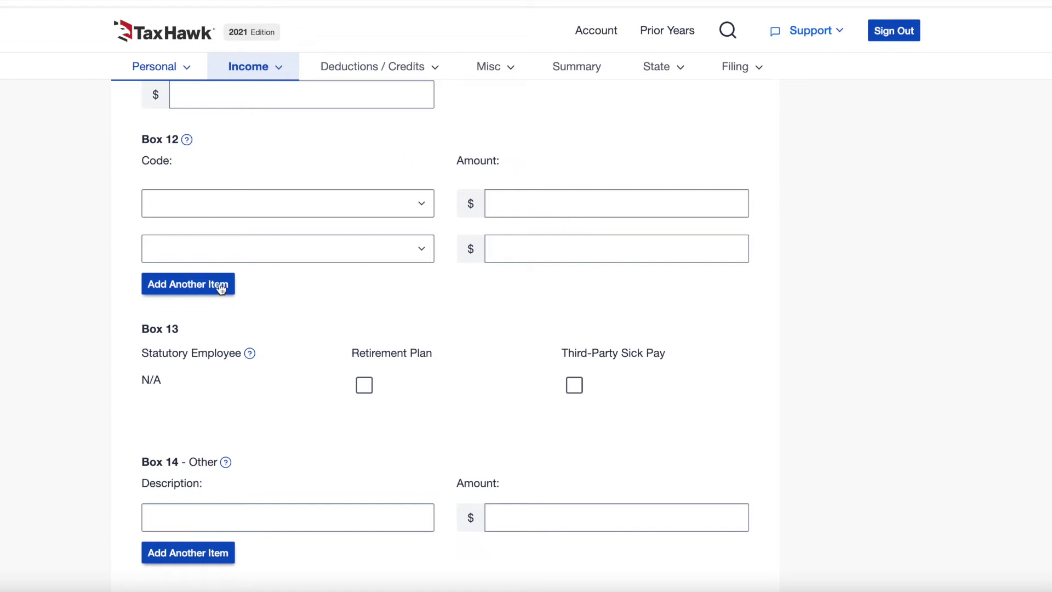
scroll(251, 390, "down", 8)
scroll(251, 390, "down", 5)
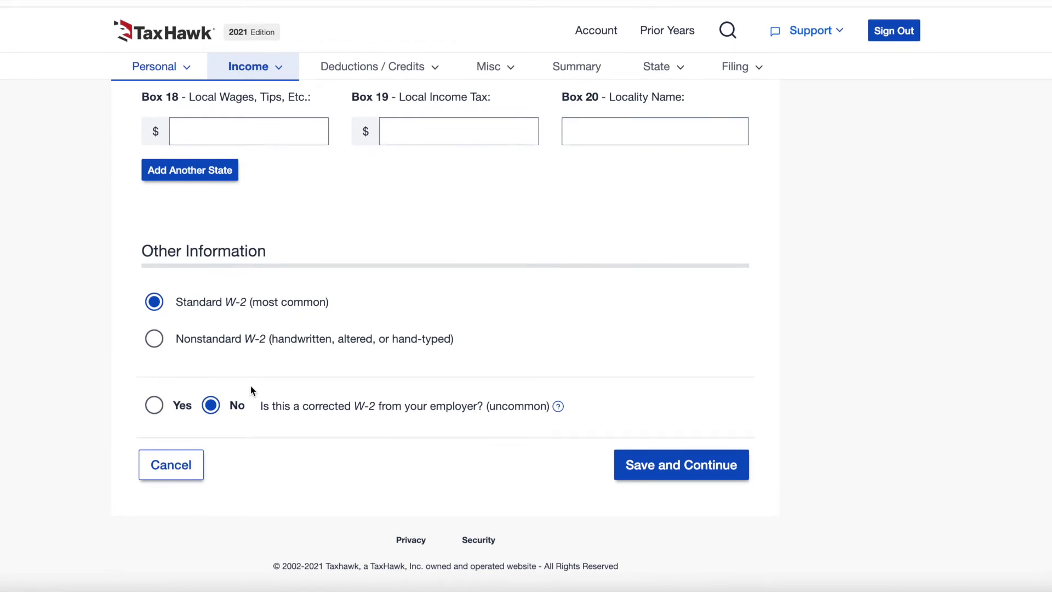
left_click(151, 474)
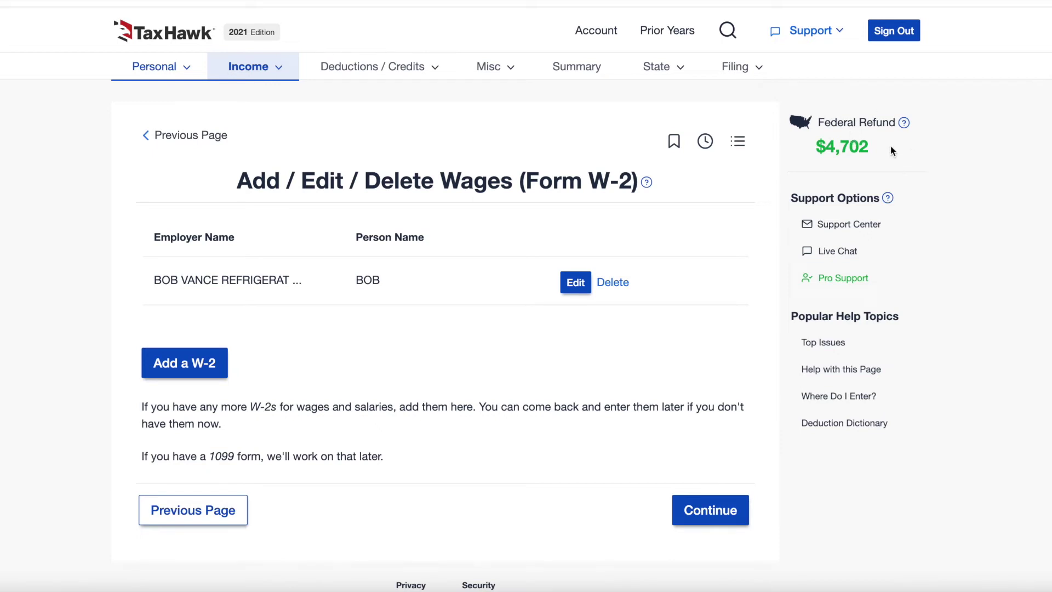
- Highlight the federal refund amount and review the income categories in the 2021 income summary
left_click_drag(815, 147, 884, 154)
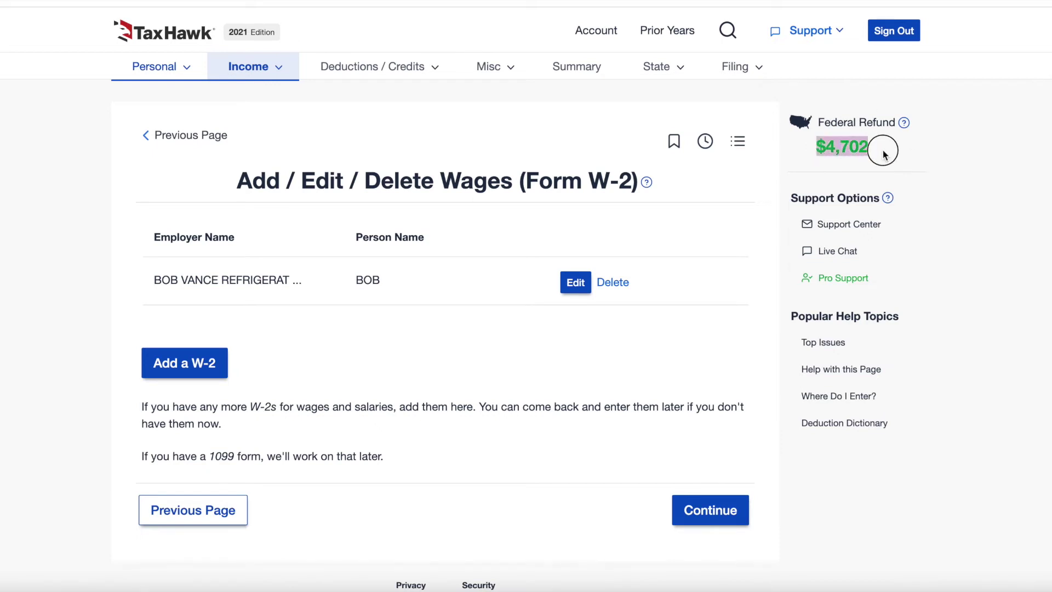
left_click(885, 156)
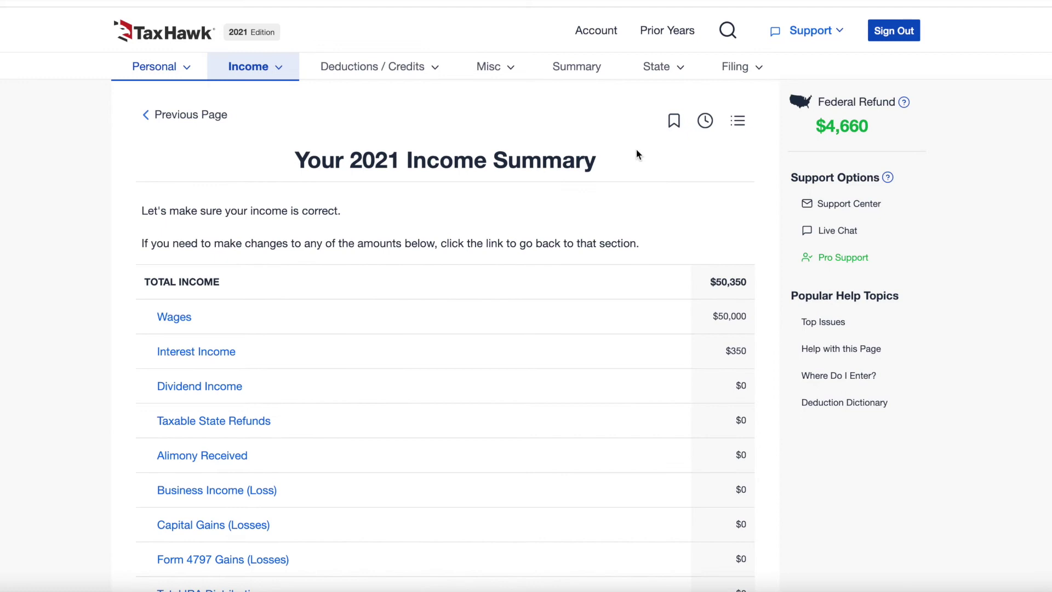
scroll(537, 184, "down", 1)
scroll(537, 185, "down", 3)
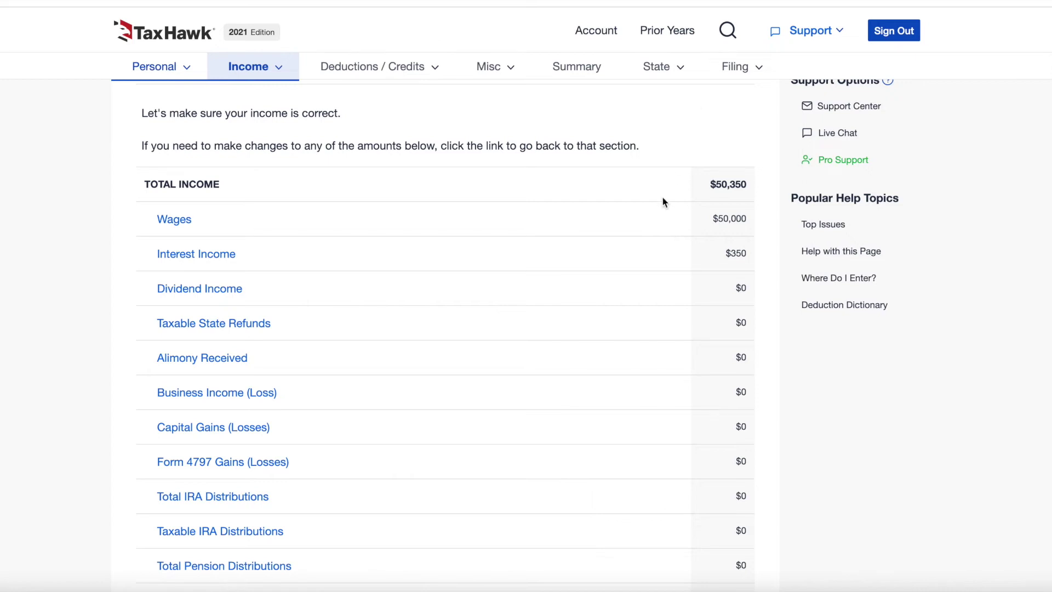
scroll(664, 202, "down", 2)
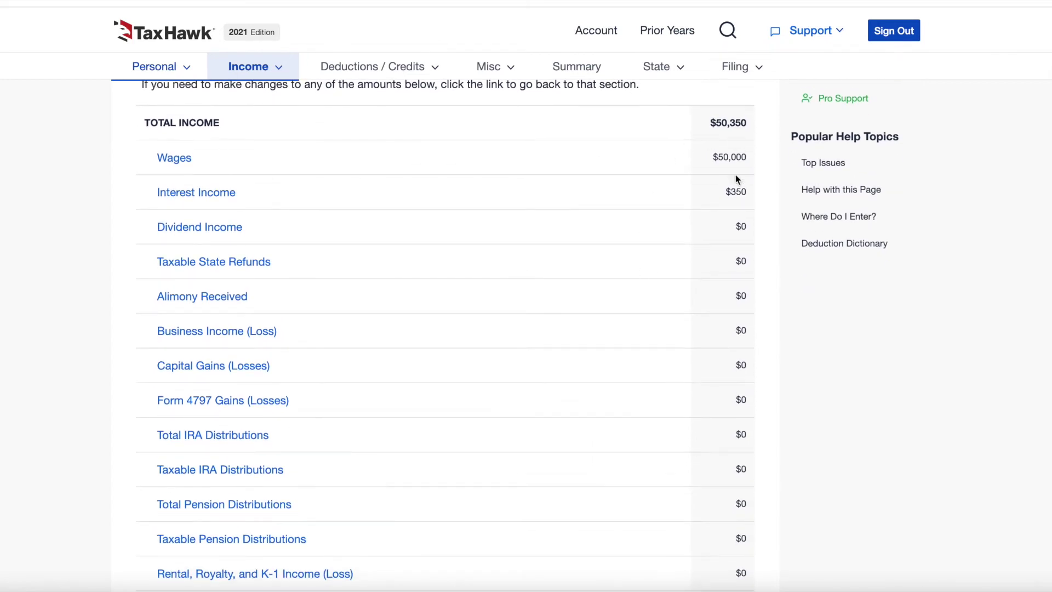
scroll(700, 382, "down", 6)
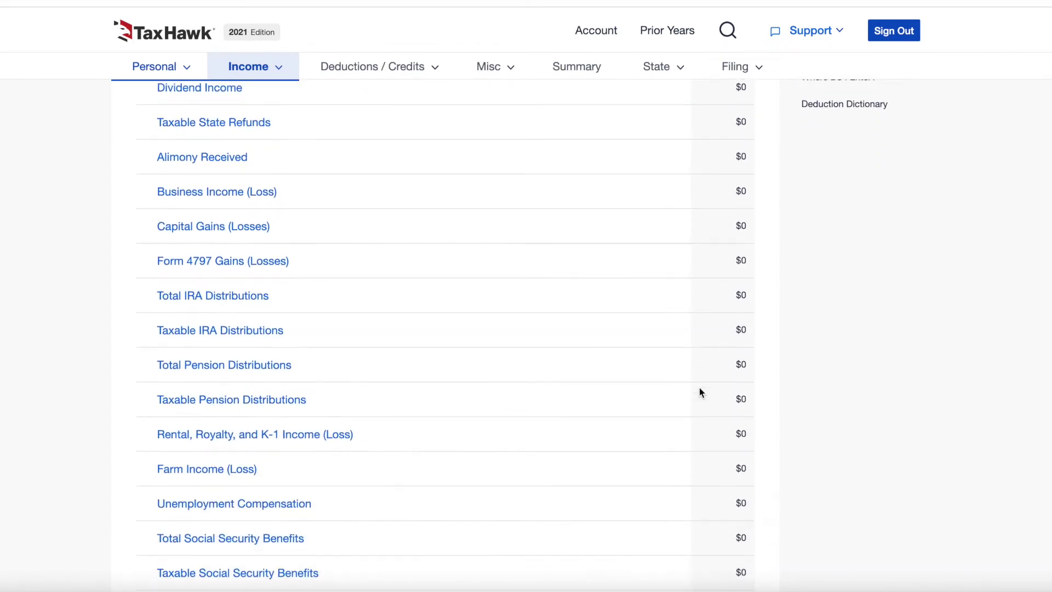
- Open the Unemployment Compensation (Form 1099-G) section from the income summary, and return to the Income Summary
left_click(233, 466)
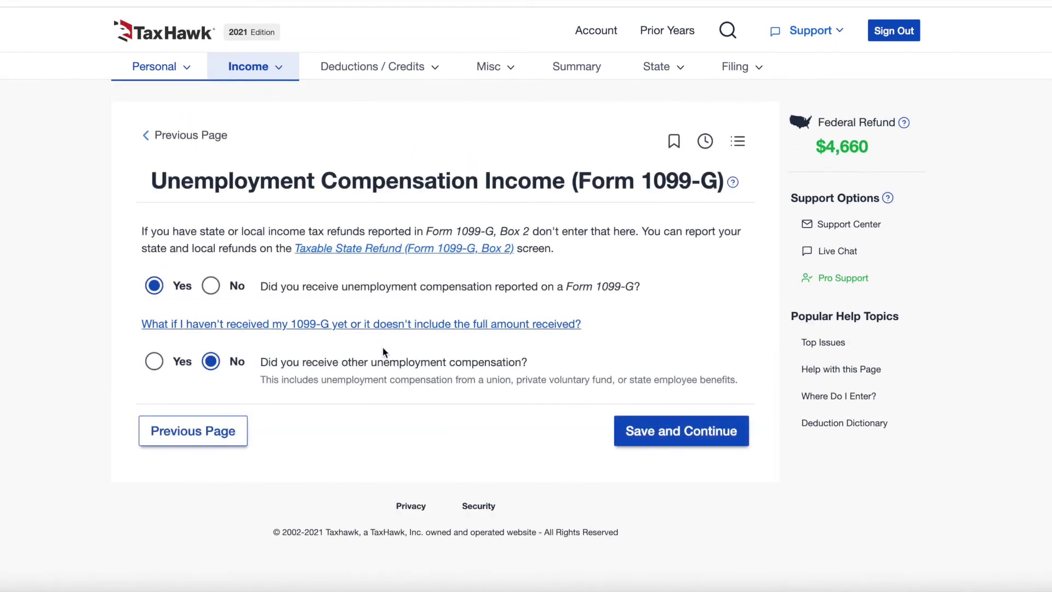
left_click(252, 67)
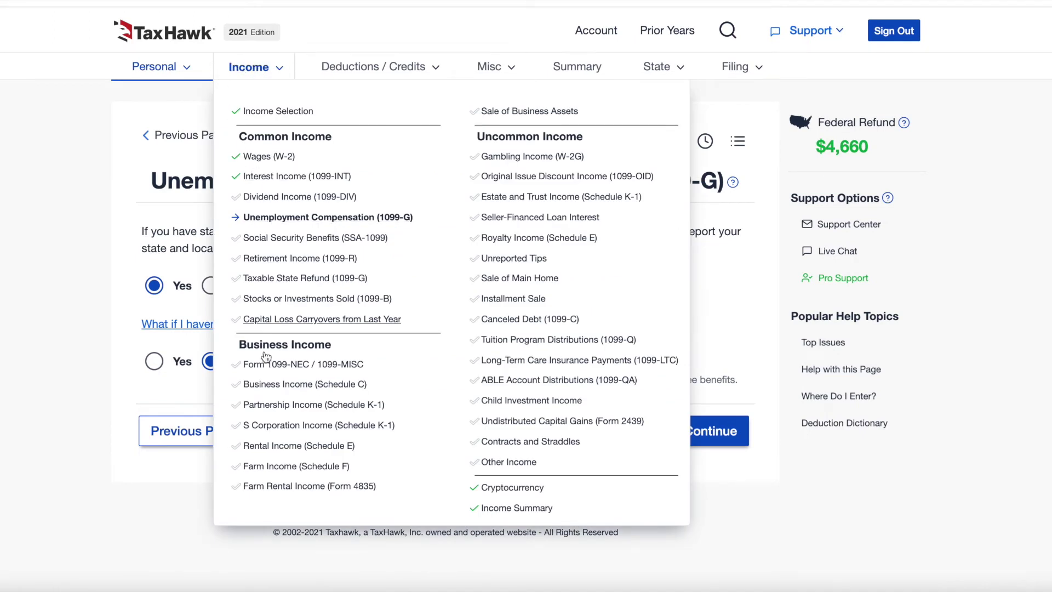
left_click(530, 509)
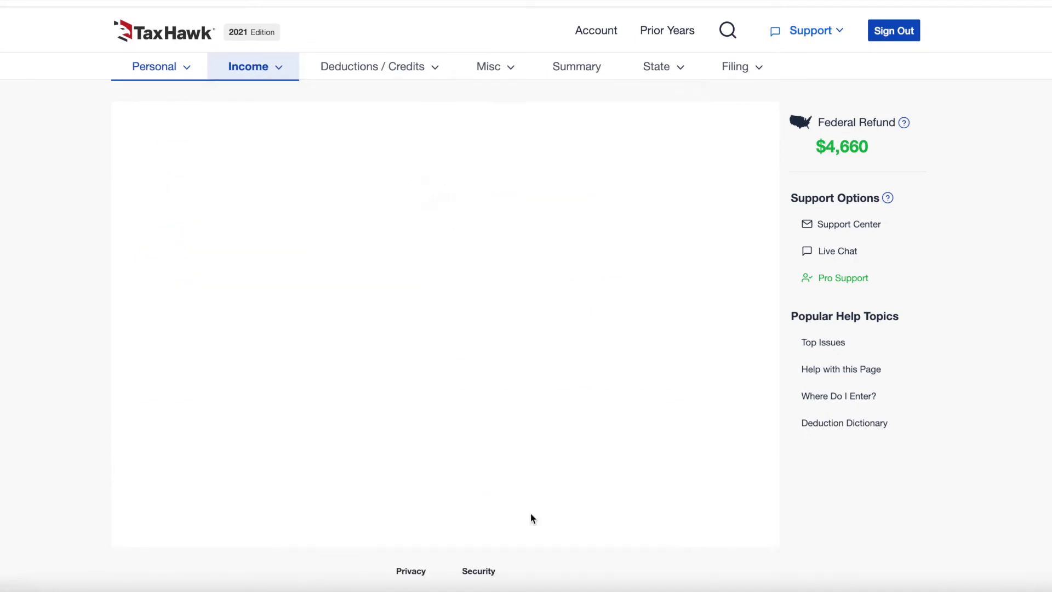
- Reopen the Income Summary, look through its categories, and go on to the Deluxe Support Upgrade page
left_click(268, 75)
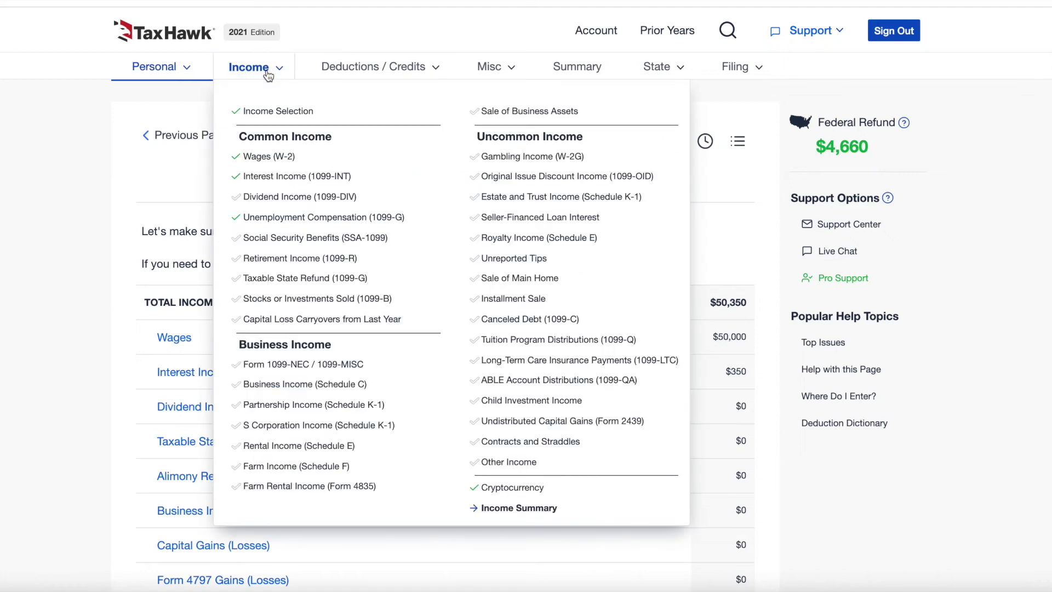
left_click(518, 508)
scroll(689, 312, "down", 10)
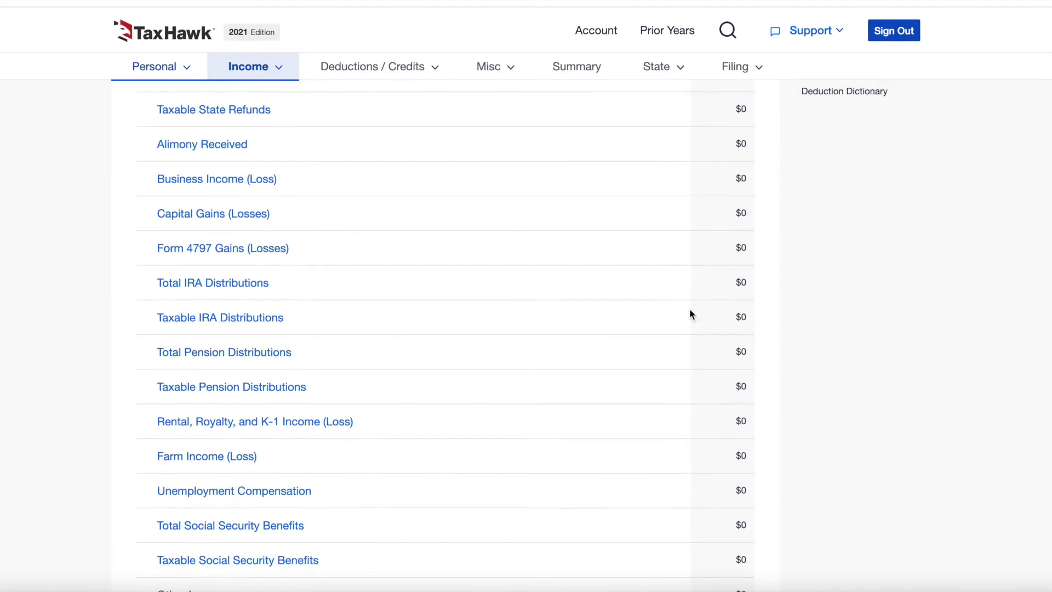
left_click(744, 455)
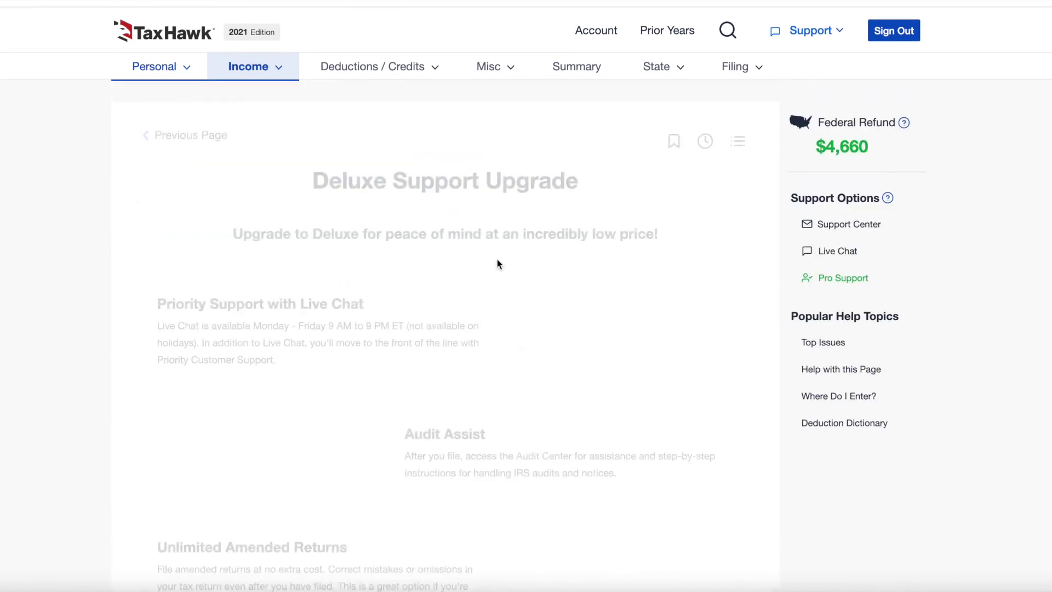
- Look through the Deluxe Support Upgrade features, and continue past the Standard or Itemized Deductions introduction to the Itemized Deductions page
scroll(652, 272, "down", 6)
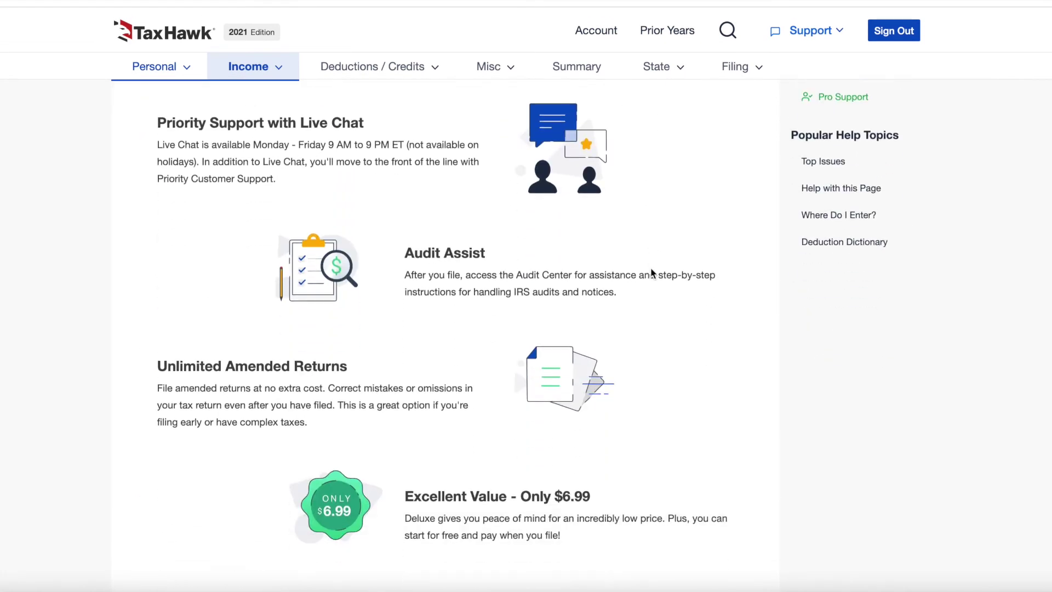
left_click(710, 504)
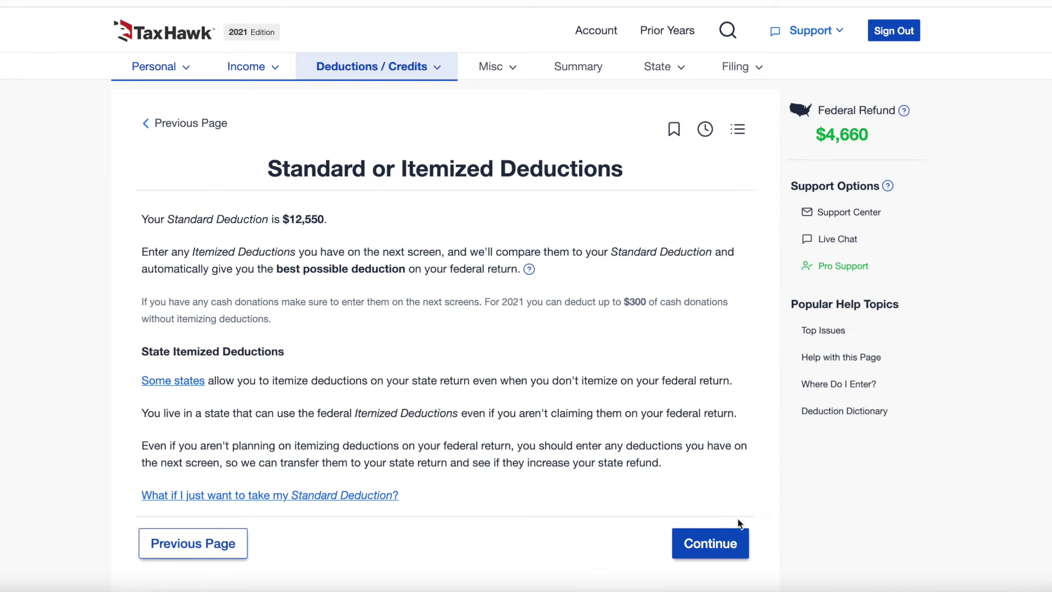
left_click(732, 551)
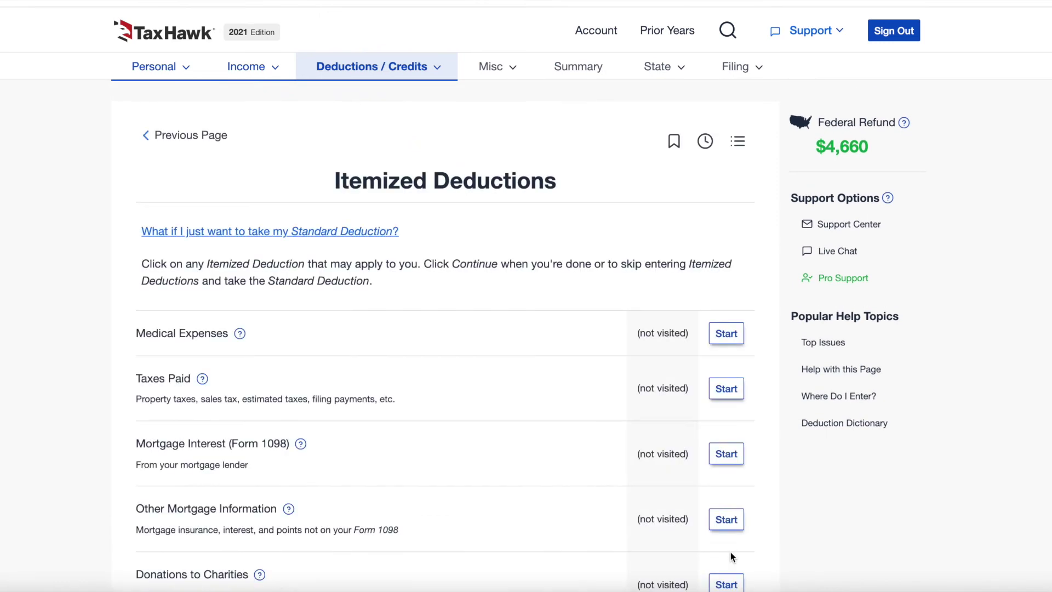
- Examine the itemized deduction categories from Medical Expenses to Disaster Casualty and Thefts, and go on to the Deductions Summary
scroll(589, 419, "down", 3)
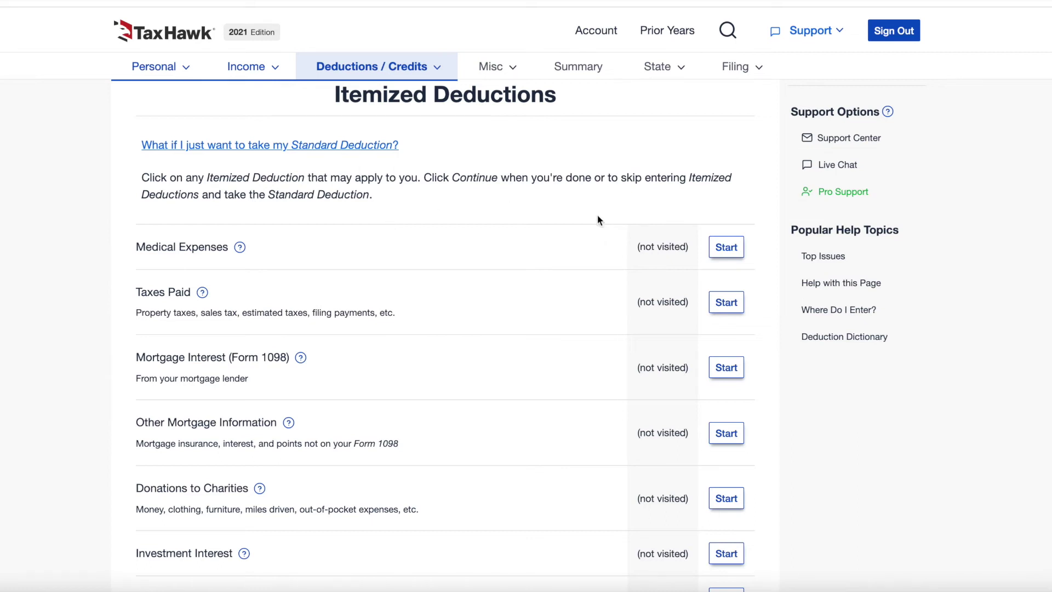
scroll(628, 232, "down", 1)
scroll(564, 217, "up", 2)
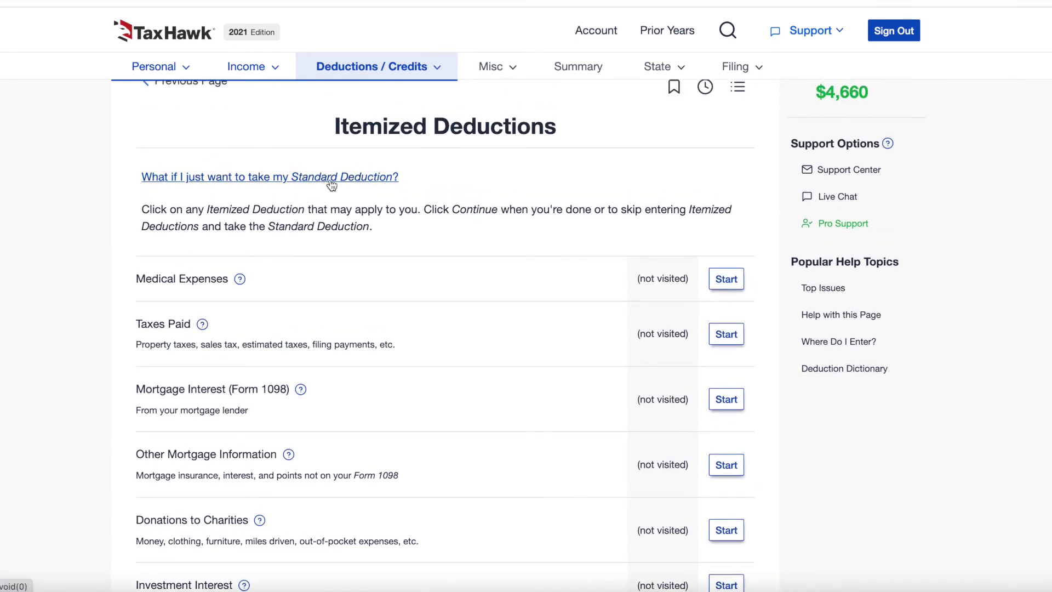
scroll(729, 329, "up", 2)
scroll(698, 369, "down", 1)
scroll(698, 371, "down", 1)
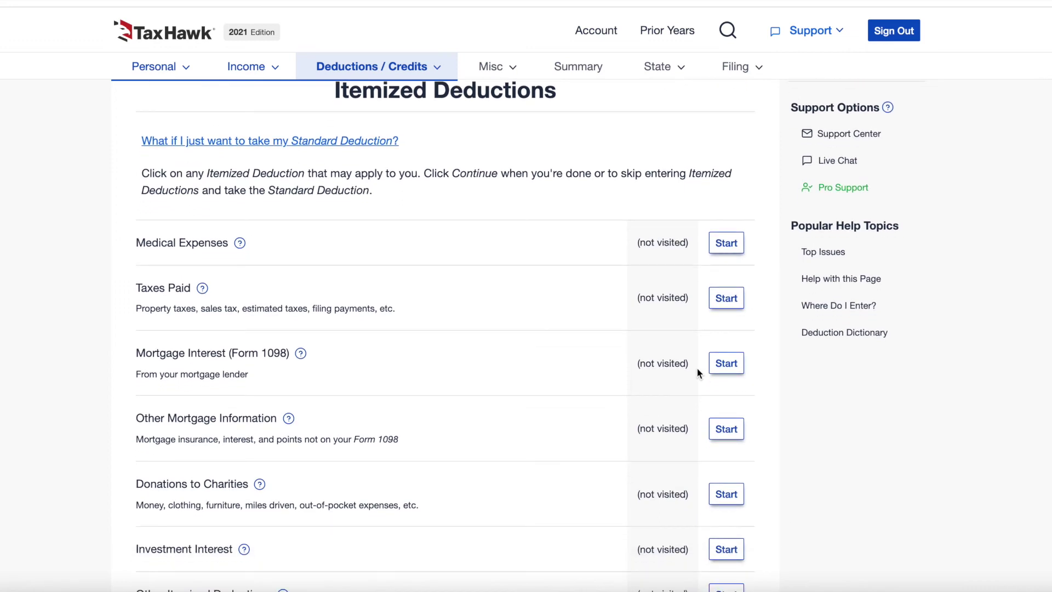
scroll(698, 371, "down", 1)
scroll(698, 371, "down", 3)
scroll(697, 373, "down", 2)
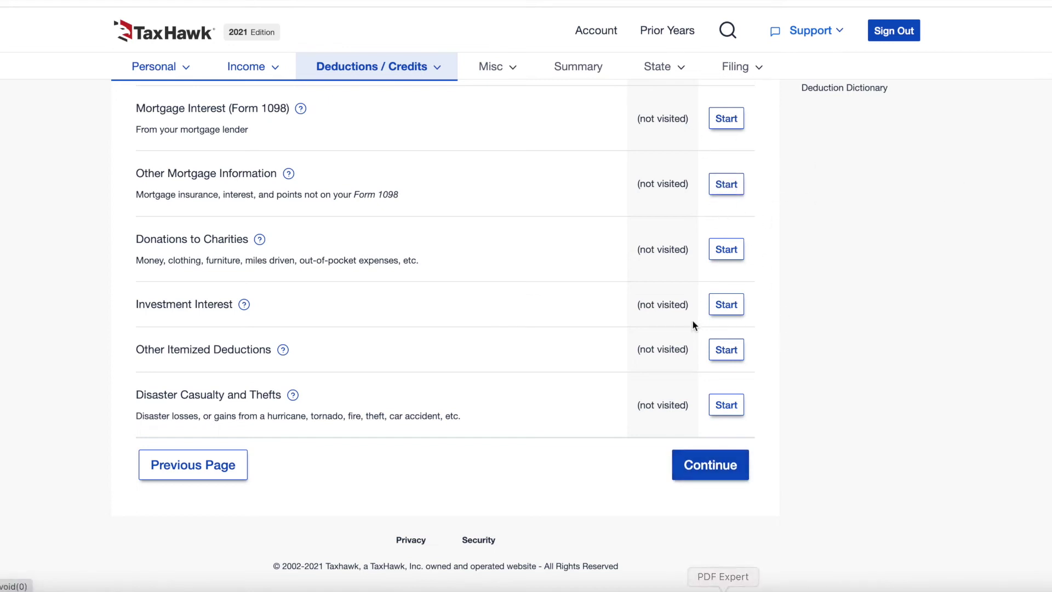
scroll(740, 361, "up", 4)
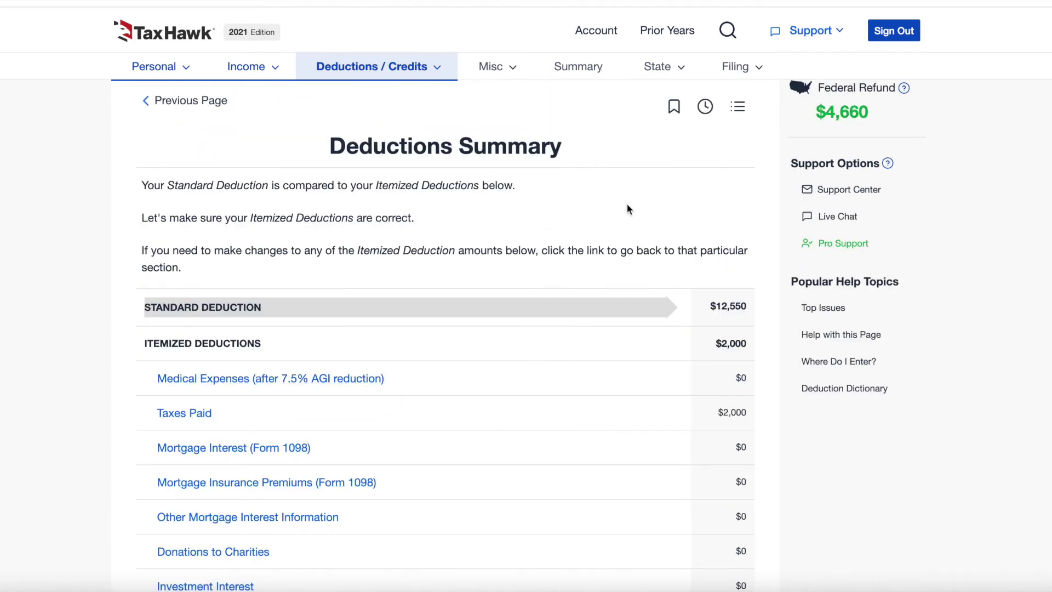
- Review the Deductions Summary, comparing the standard deduction with the itemized deductions and checking the option to use the standard deduction
scroll(628, 219, "down", 2)
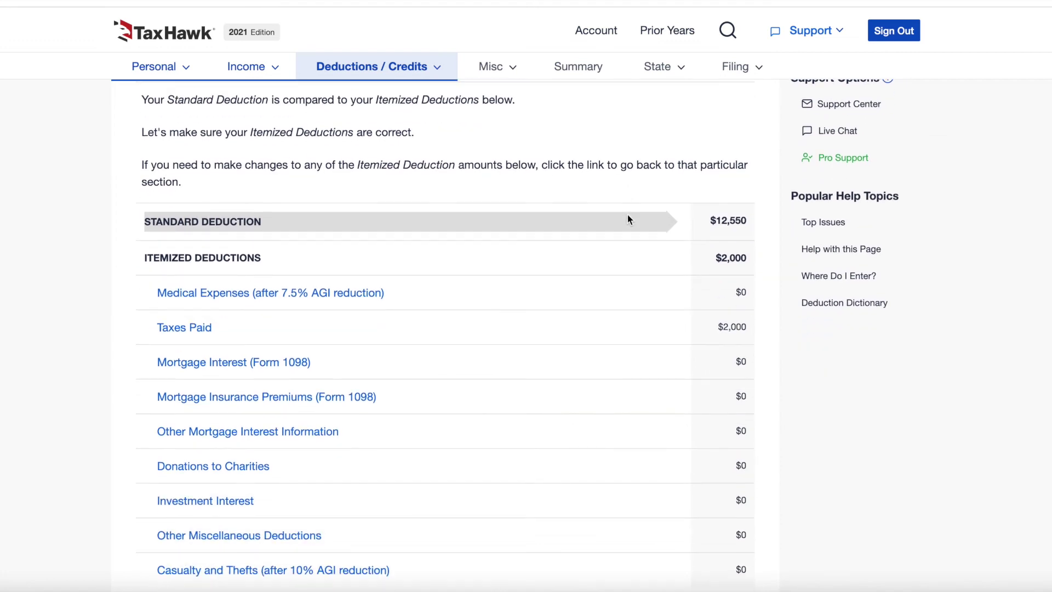
scroll(628, 219, "down", 2)
scroll(628, 219, "up", 3)
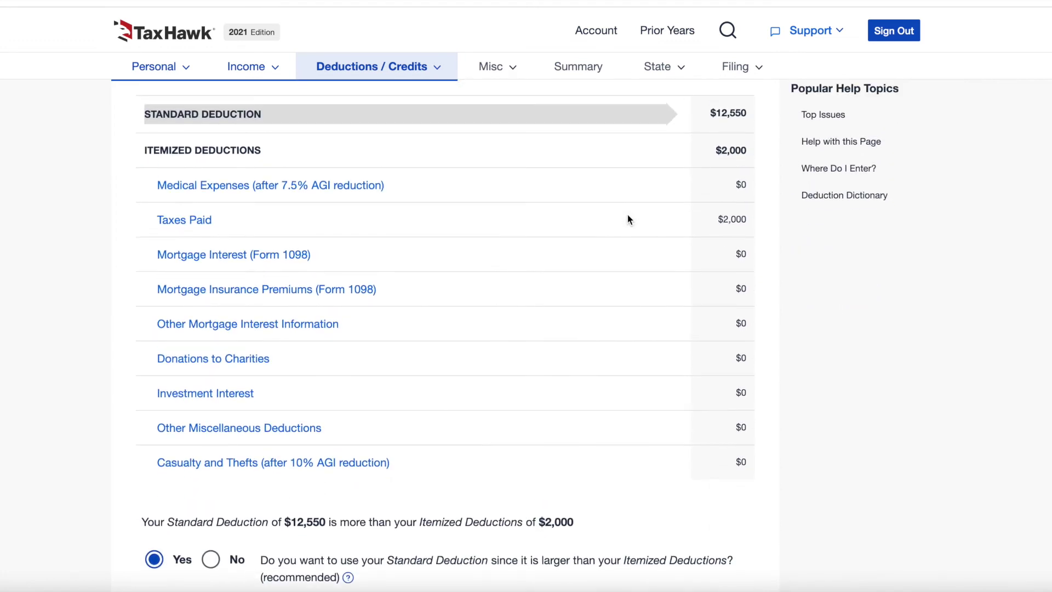
scroll(628, 219, "up", 2)
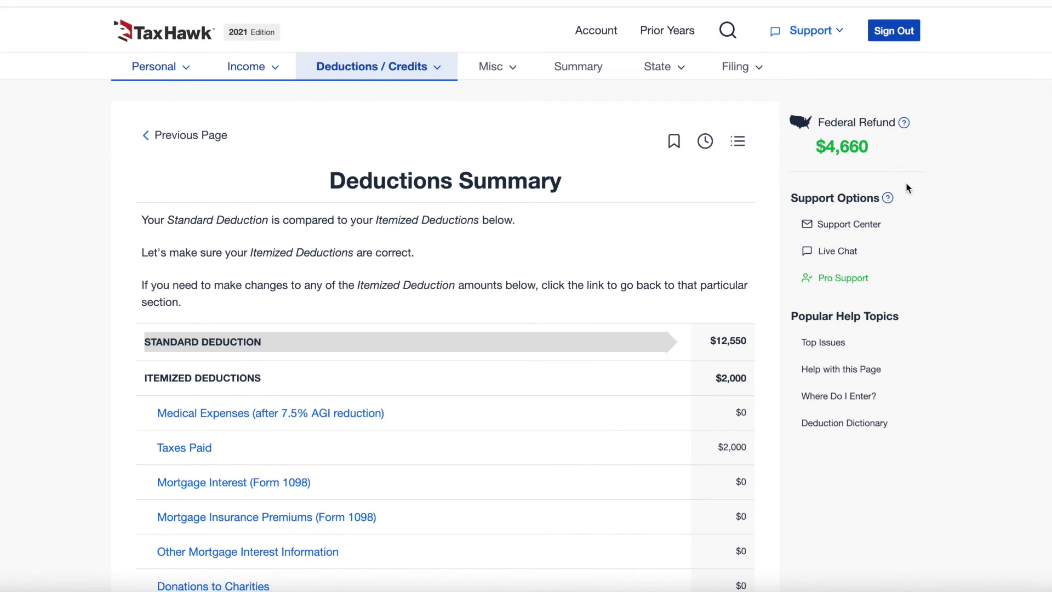
scroll(629, 363, "down", 1)
scroll(629, 364, "up", 1)
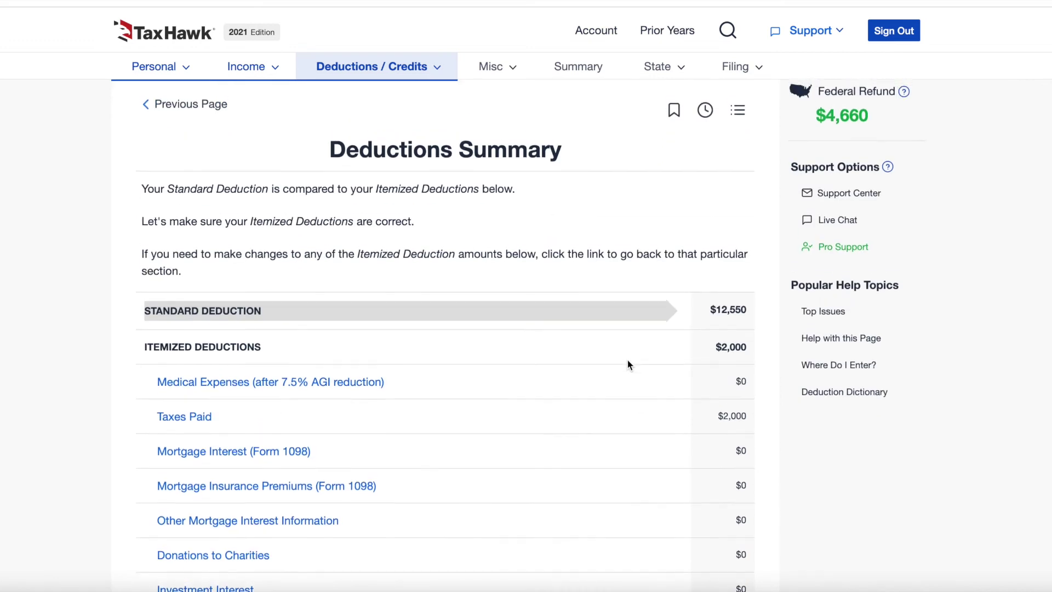